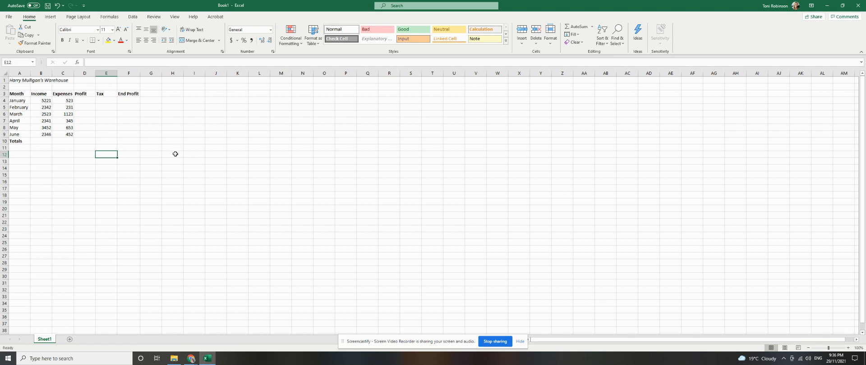
Calculate January's profit in cell D4 as income minus expenses with the formula =B4-C4.
{"action": "left_click", "coordinate": [84, 96]}
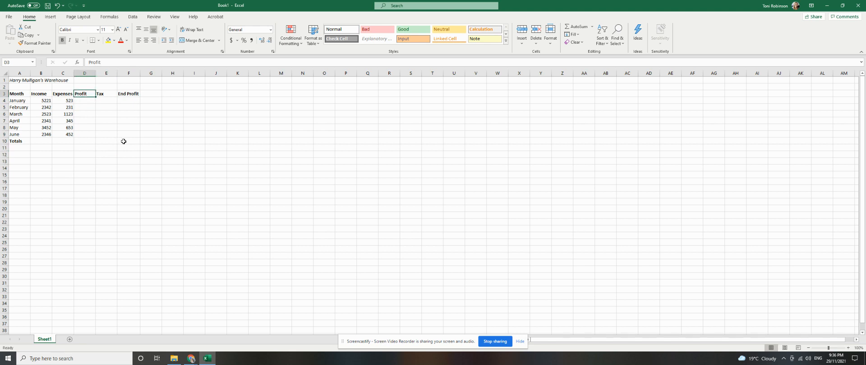
{"action": "left_click", "coordinate": [92, 71]}
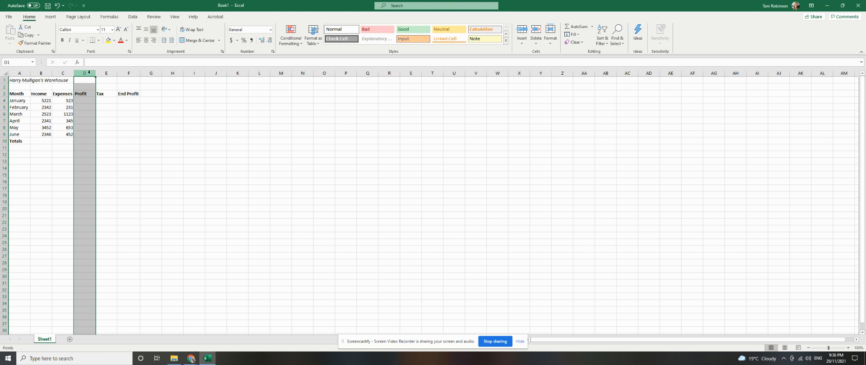
{"action": "left_click", "coordinate": [80, 101]}
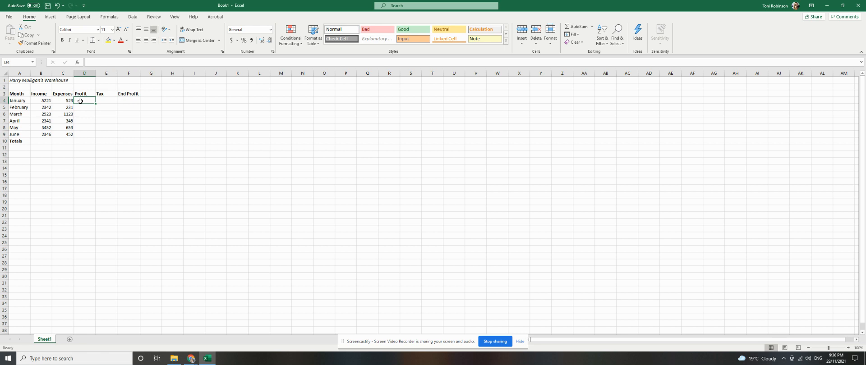
{"action": "type", "text": "="}
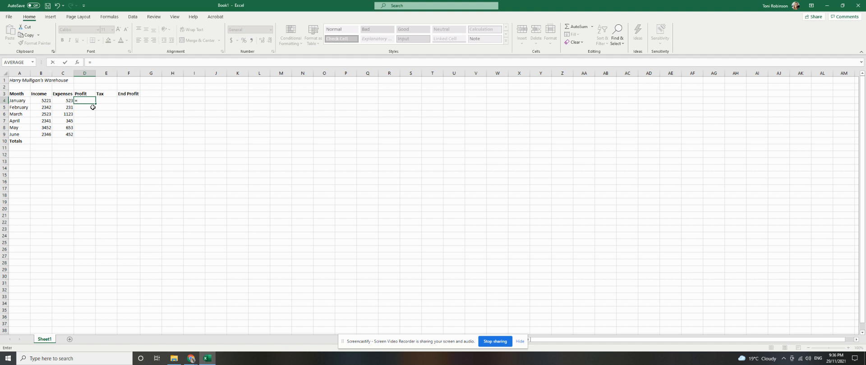
{"action": "left_click", "coordinate": [47, 101]}
{"action": "type", "text": "-"}
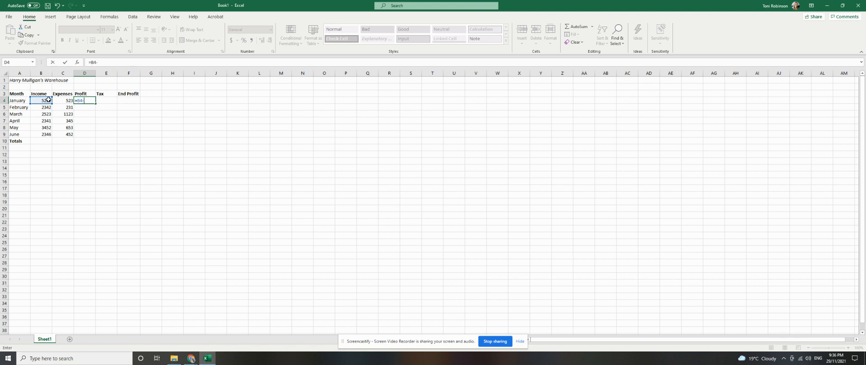
{"action": "left_click", "coordinate": [62, 102]}
{"action": "key", "text": "Return"}
{"action": "key", "text": "Up"}
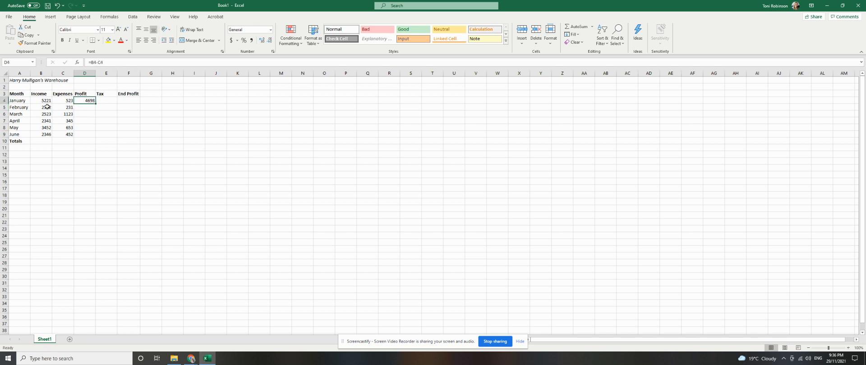
Copy January's profit formula down the Profit column and clear the extra copy from the Totals row, cell D10.
{"action": "double_click", "coordinate": [96, 104]}
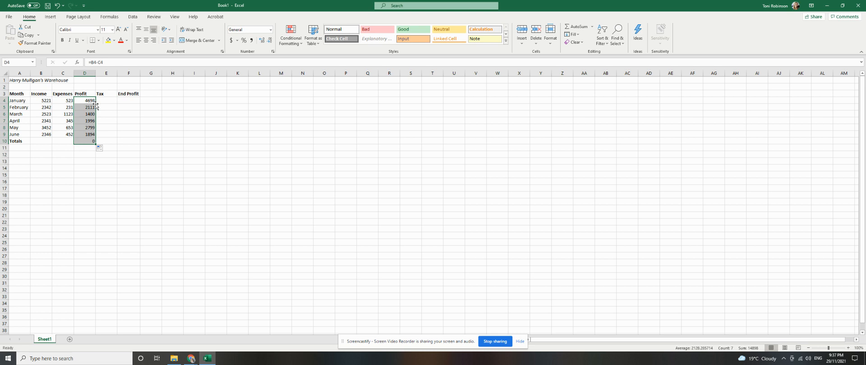
{"action": "left_click", "coordinate": [87, 140]}
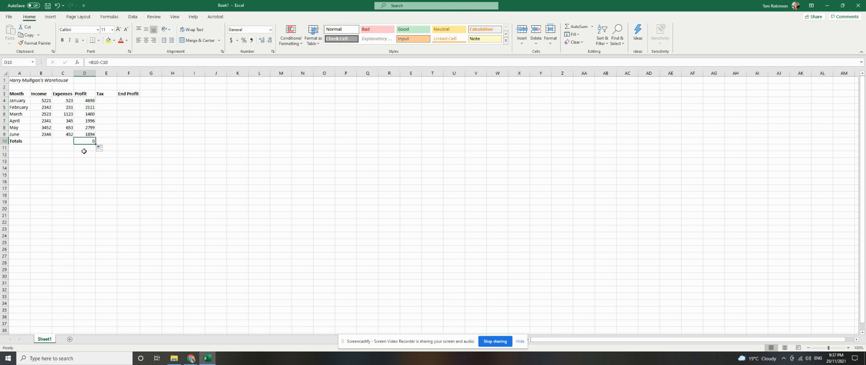
{"action": "left_click", "coordinate": [19, 141]}
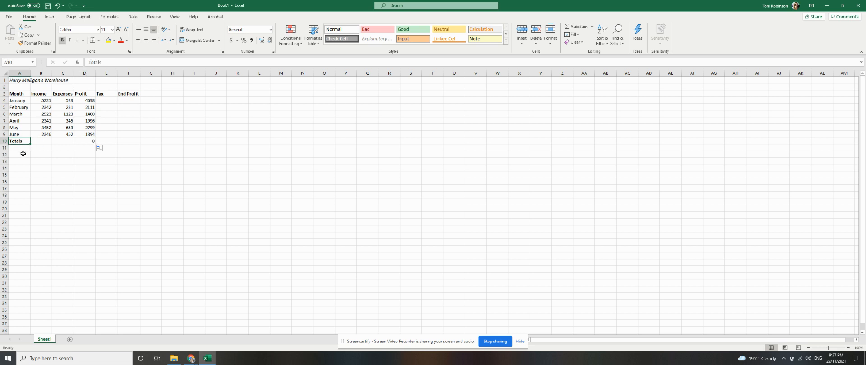
{"action": "left_click", "coordinate": [83, 140]}
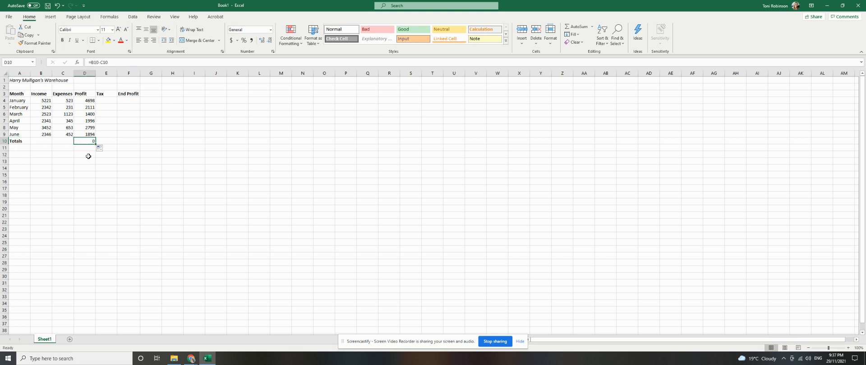
{"action": "key", "text": "Delete"}
Calculate January's tax in cell E4 with the formula =10%*D4 and copy it down to June, cell E9.
{"action": "left_click", "coordinate": [107, 100]}
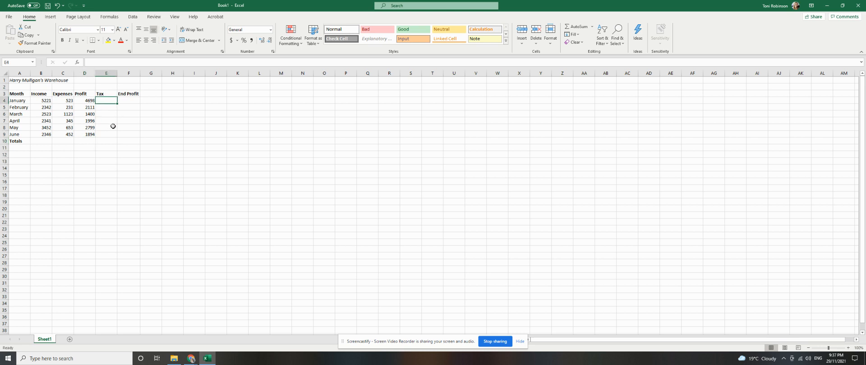
{"action": "type", "text": "="}
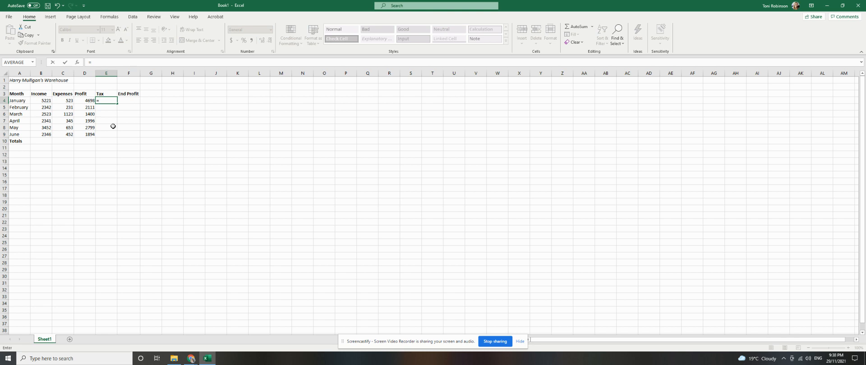
{"action": "type", "text": "10%*"}
{"action": "left_click", "coordinate": [90, 101]}
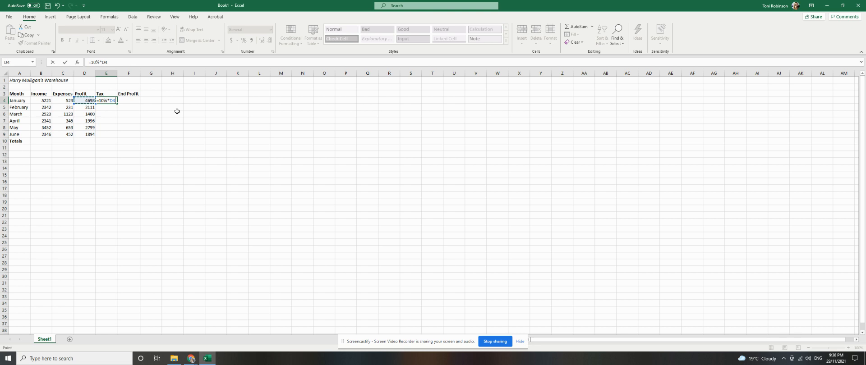
{"action": "key", "text": "Return"}
{"action": "key", "text": "Up"}
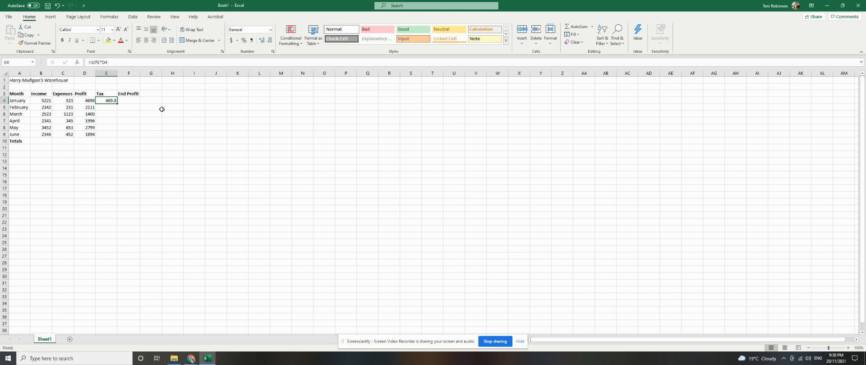
{"action": "left_click_drag", "start_coordinate": [117, 103], "coordinate": [117, 136]}
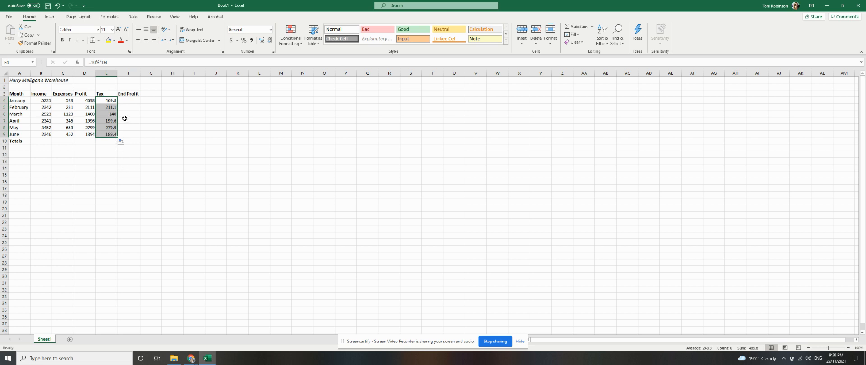
Calculate January's end profit in cell F4 with the formula =D4-E4 and copy it down to June, cell F9.
{"action": "left_click", "coordinate": [129, 101]}
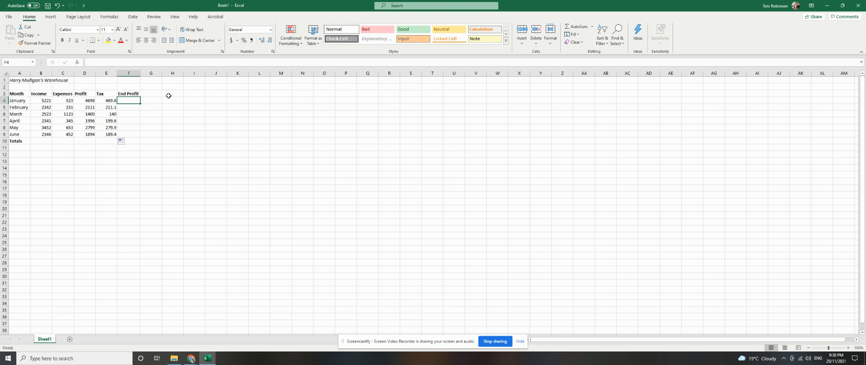
{"action": "type", "text": "="}
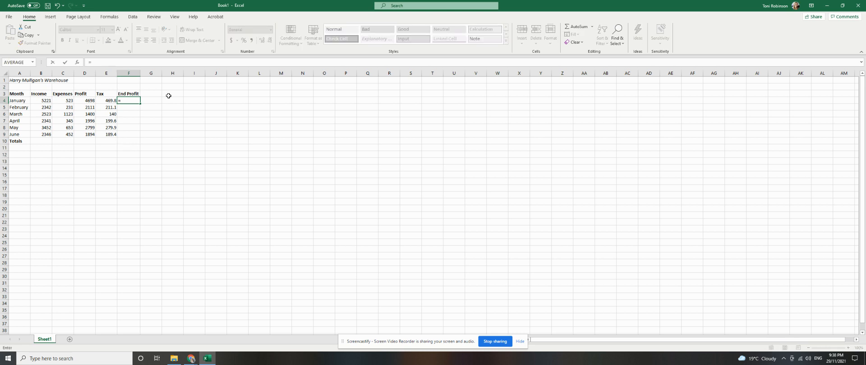
{"action": "left_click", "coordinate": [89, 100]}
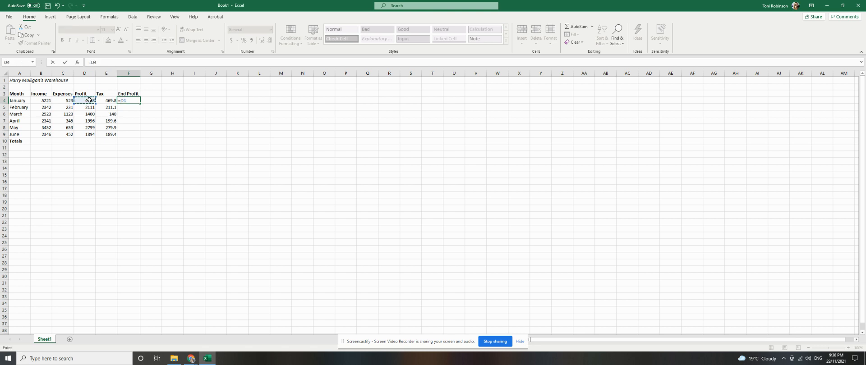
{"action": "type", "text": "-"}
{"action": "left_click", "coordinate": [102, 100]}
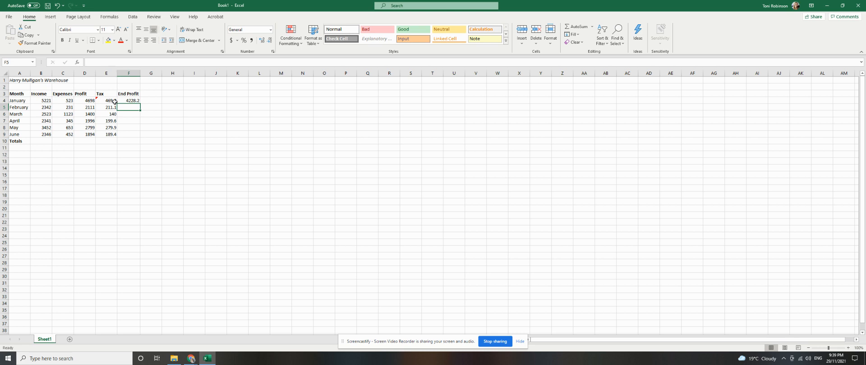
{"action": "left_click", "coordinate": [137, 100]}
{"action": "left_click_drag", "start_coordinate": [141, 104], "coordinate": [141, 138]}
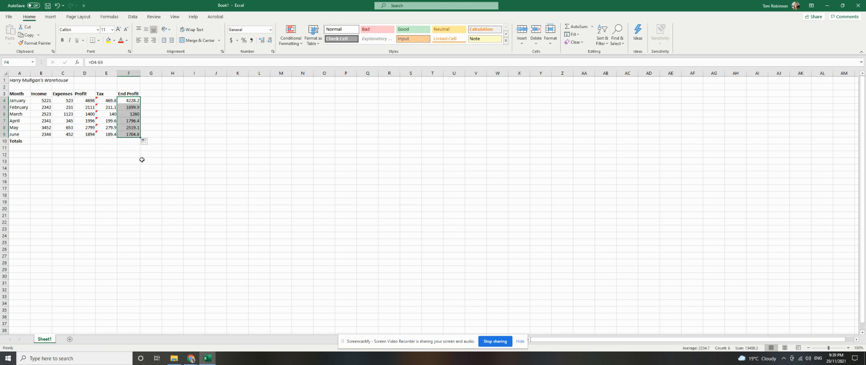
Ignore the error flags on all the tax formulas in cells E4 to E9.
{"action": "left_click", "coordinate": [97, 133]}
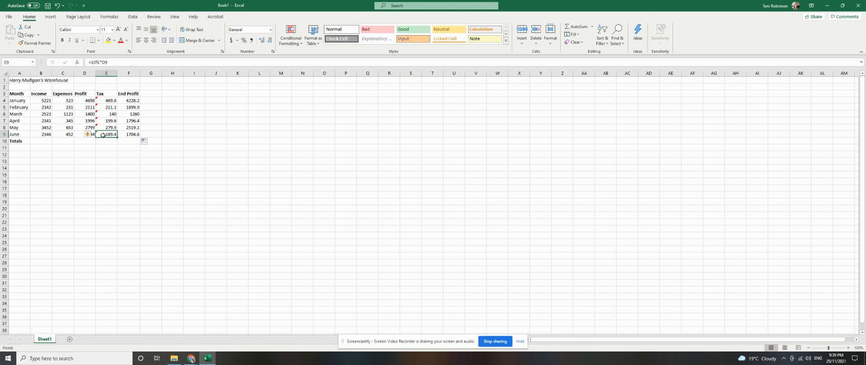
{"action": "left_click", "coordinate": [83, 135]}
{"action": "left_click", "coordinate": [105, 135]}
{"action": "left_click", "coordinate": [82, 136]}
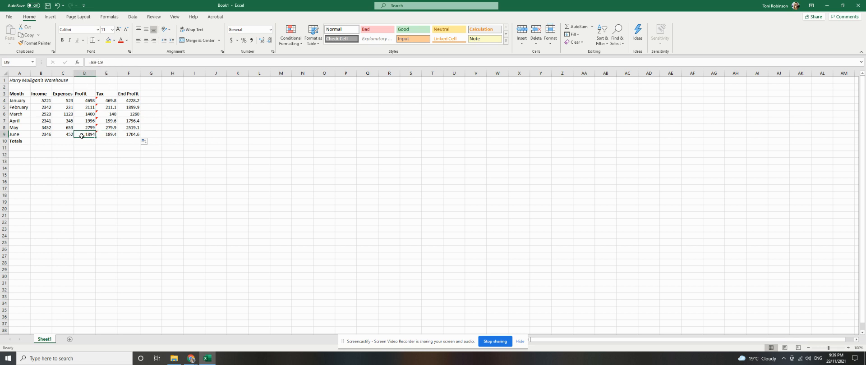
{"action": "left_click", "coordinate": [103, 132]}
{"action": "left_click_drag", "start_coordinate": [105, 100], "coordinate": [107, 135]}
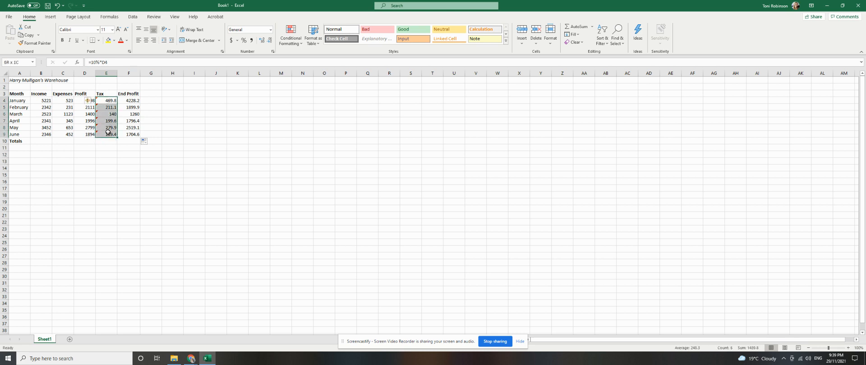
{"action": "left_click", "coordinate": [90, 102]}
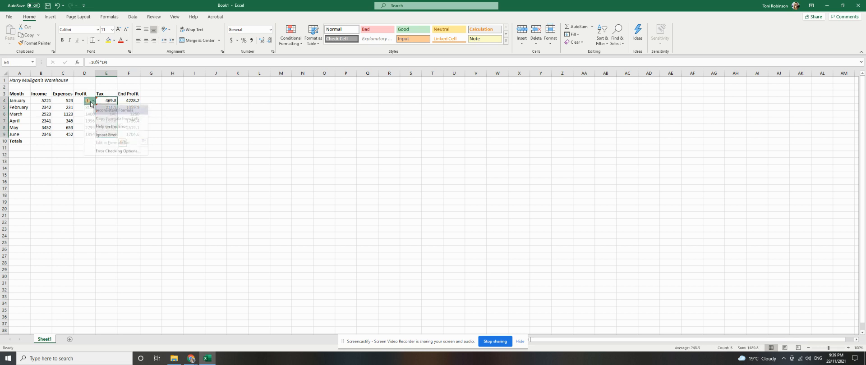
{"action": "left_click", "coordinate": [106, 134]}
{"action": "left_click", "coordinate": [107, 175]}
Review the tax formulas for June, May, April and March in the Tax column.
{"action": "left_click", "coordinate": [108, 131]}
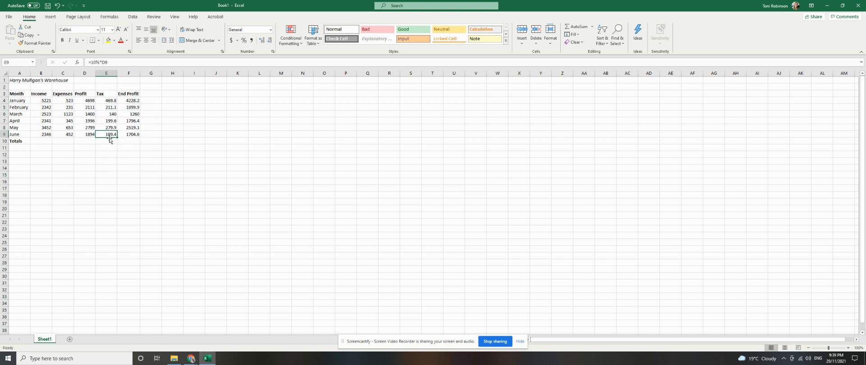
{"action": "left_click", "coordinate": [107, 128]}
{"action": "left_click", "coordinate": [106, 120]}
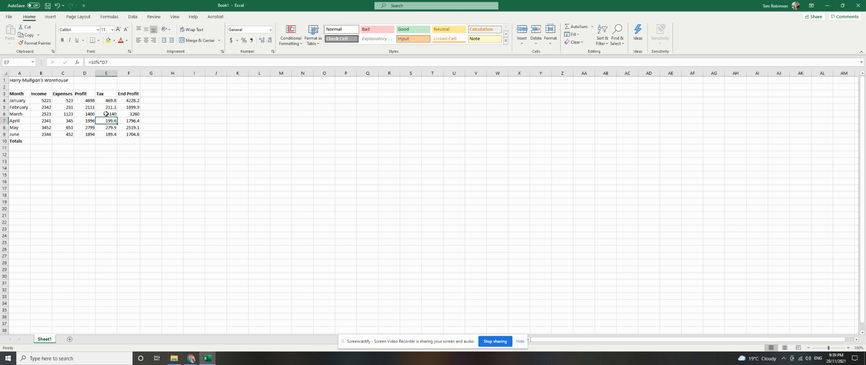
{"action": "left_click", "coordinate": [106, 114]}
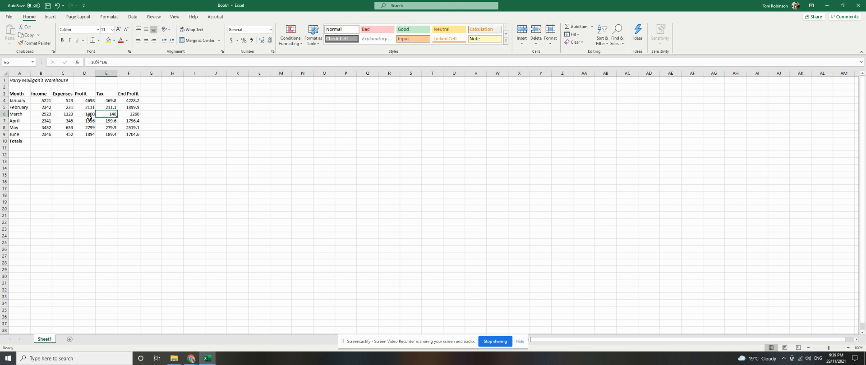